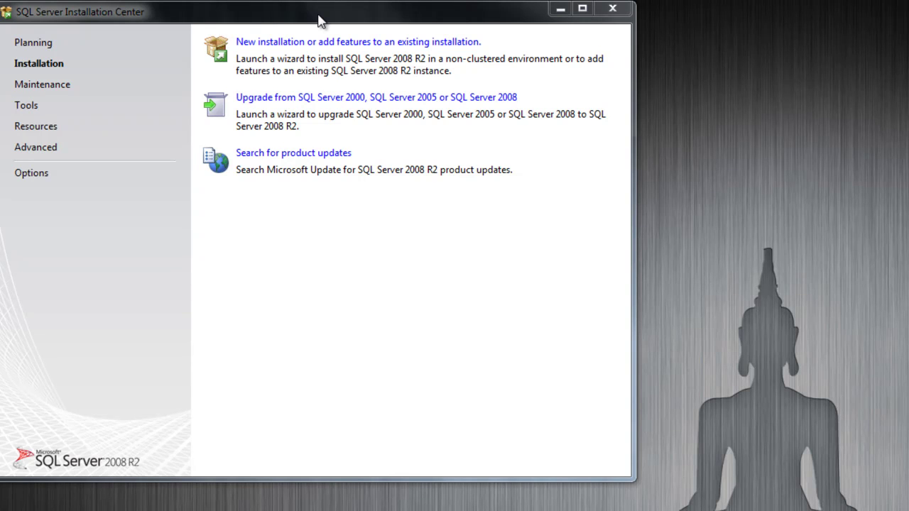
# Start a new SQL Server 2008 R2 installation and accept the license terms without sending feature usage data.
pyautogui.moveTo(321, 21); pyautogui.dragTo(589, 142)
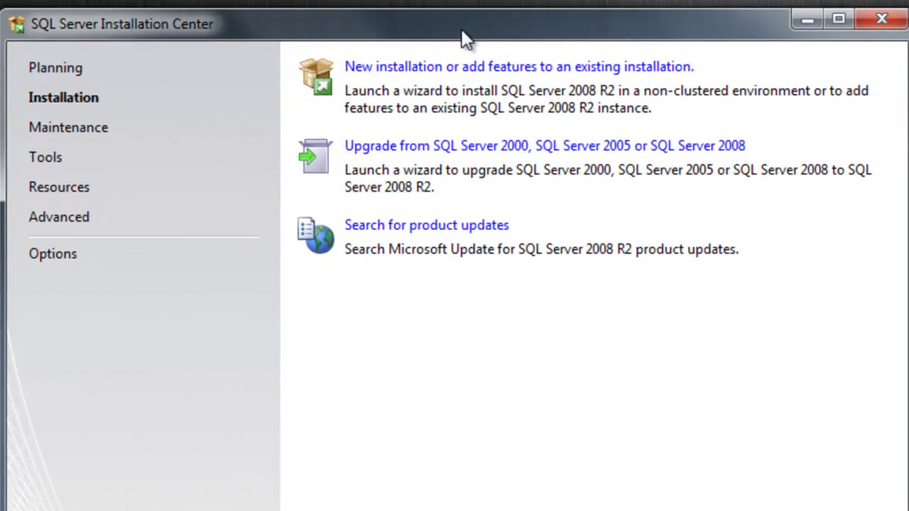
pyautogui.click(435, 71)
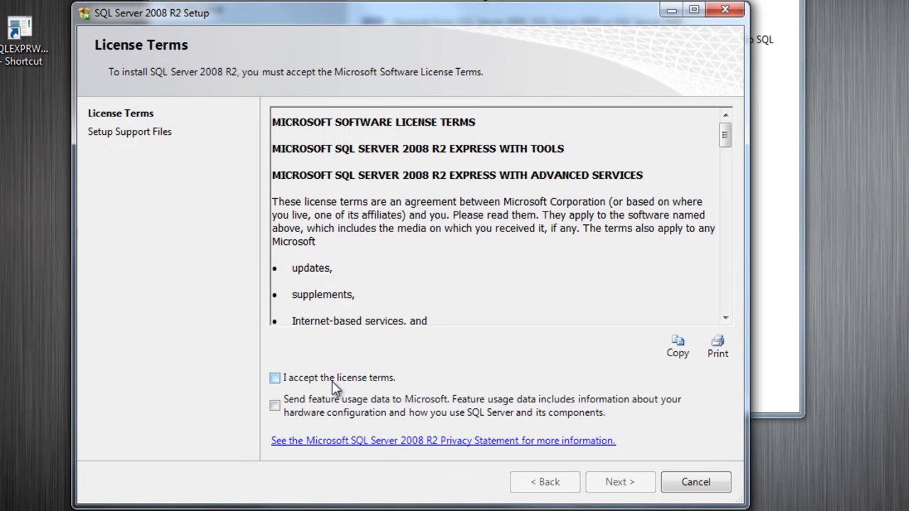
pyautogui.click(296, 379)
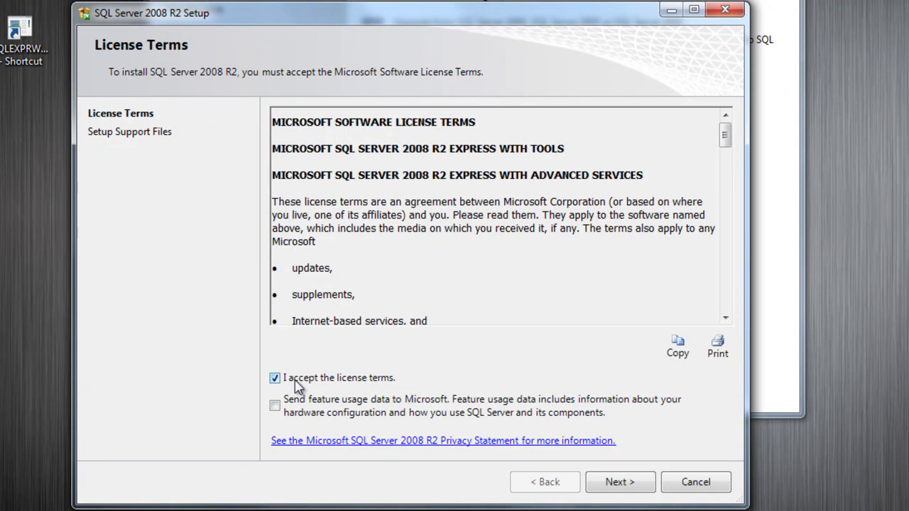
pyautogui.click(612, 485)
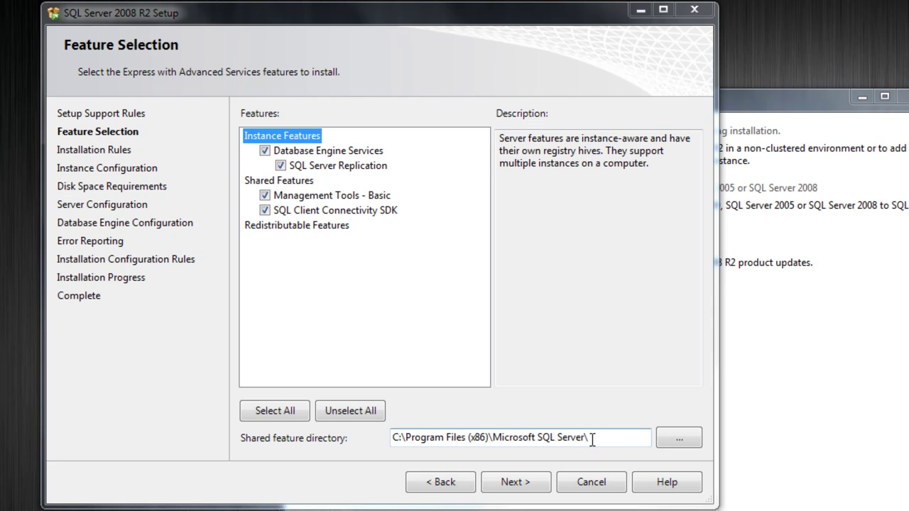
# Accept all preselected features and keep SQLExpress as both the named instance and the instance ID.
pyautogui.click(515, 486)
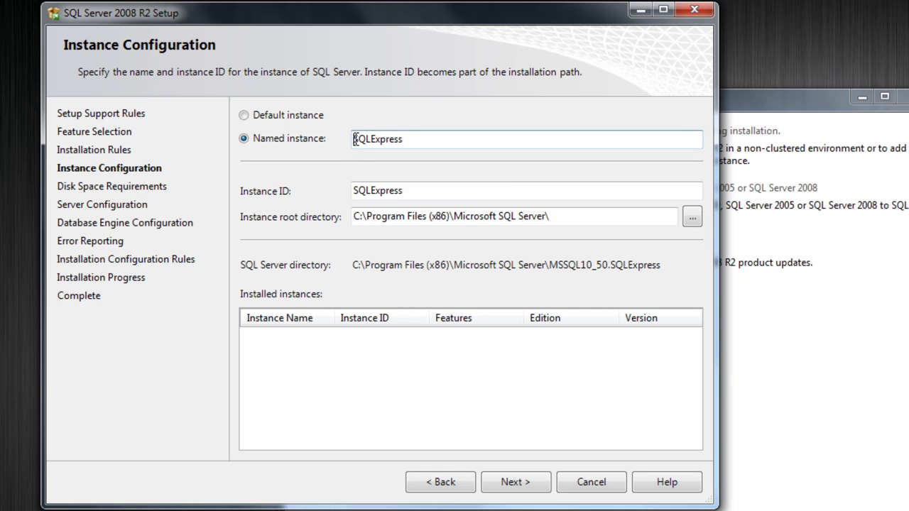
pyautogui.moveTo(355, 139); pyautogui.dragTo(411, 139)
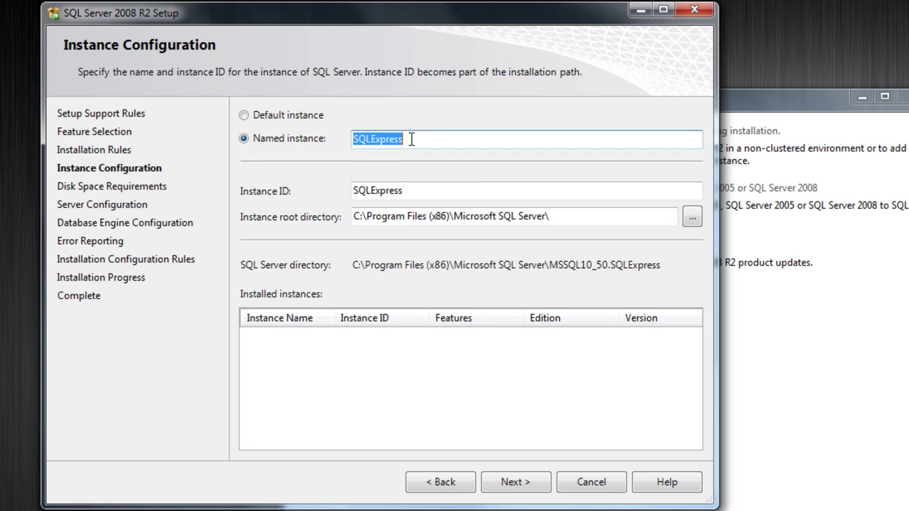
pyautogui.click(439, 186)
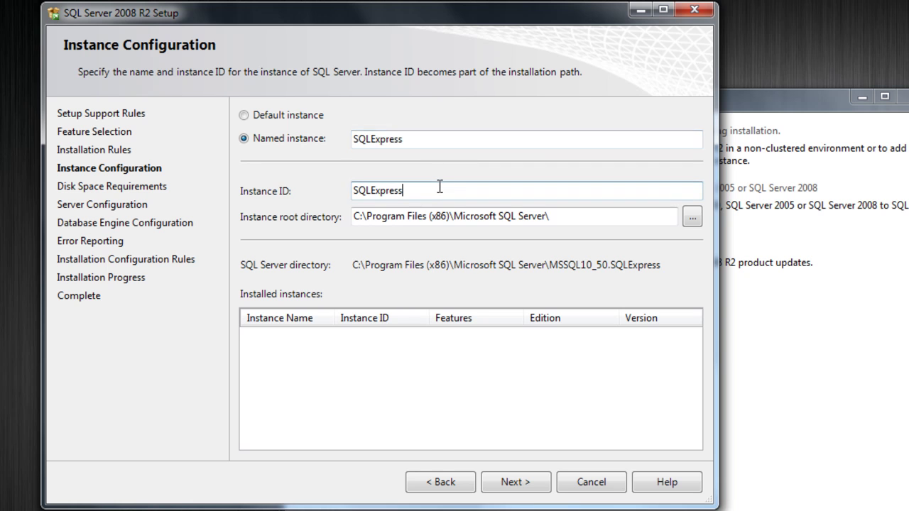
pyautogui.click(520, 482)
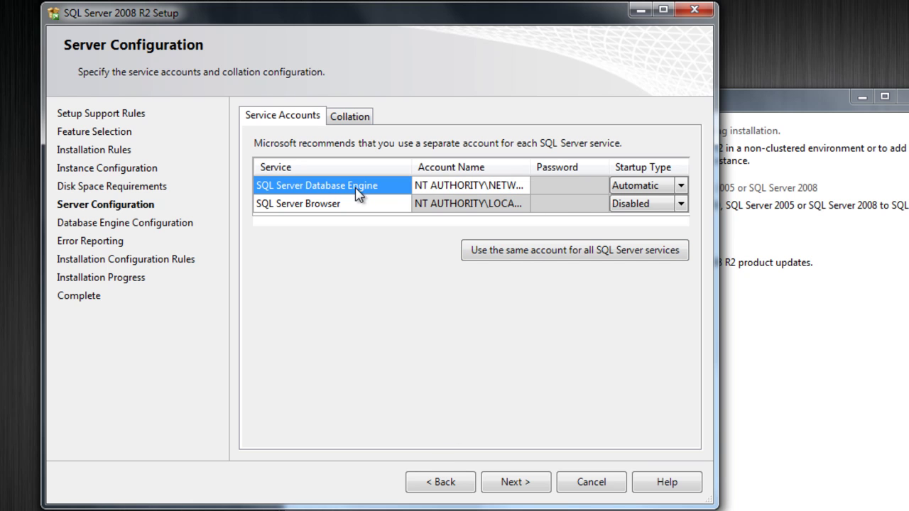
# Set the SQL Server Database Engine service account to NT AUTHORITY\SYSTEM and continue to the database engine configuration.
pyautogui.click(425, 189)
pyautogui.click(522, 186)
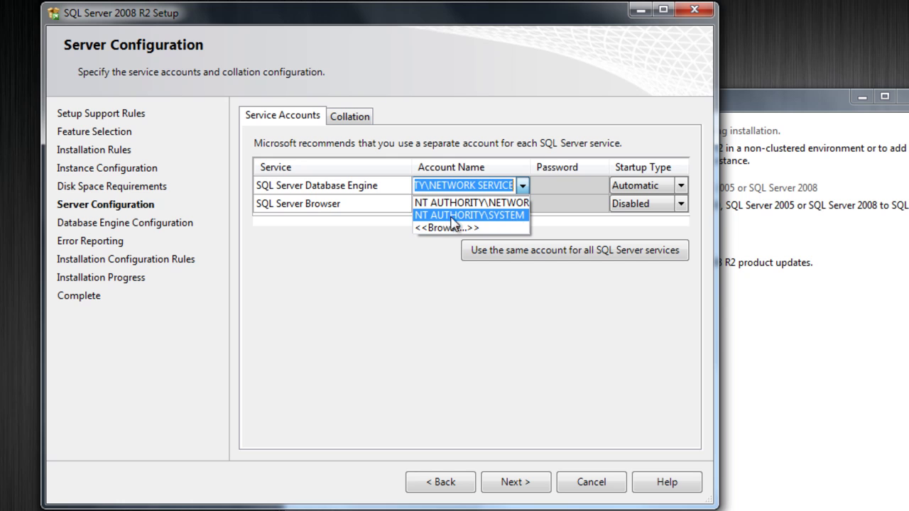
pyautogui.click(508, 216)
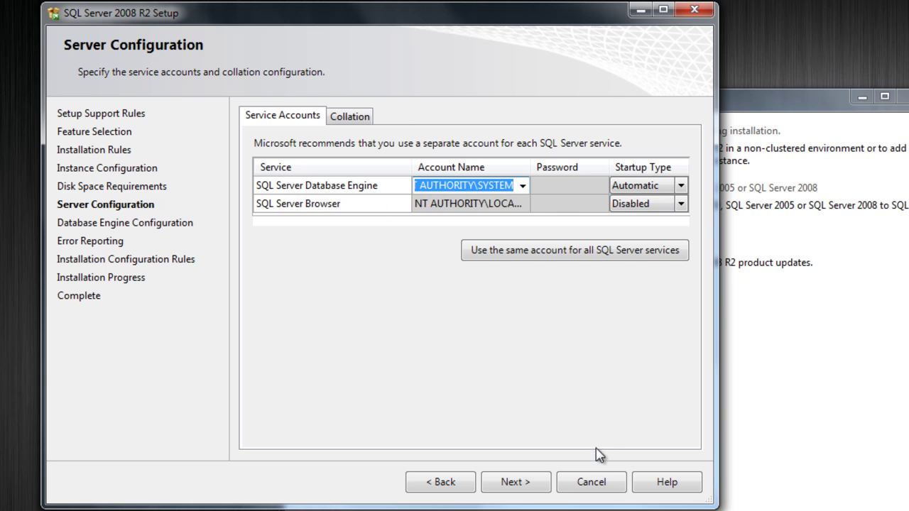
pyautogui.click(532, 483)
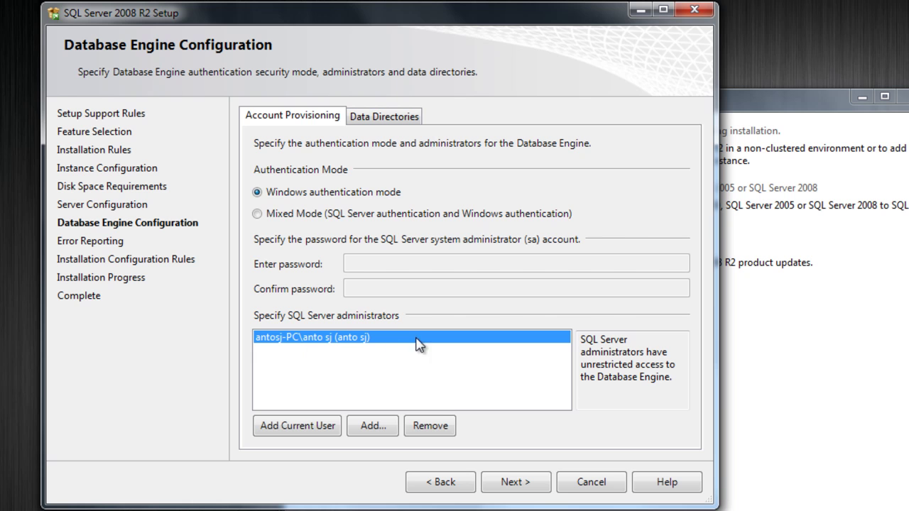
# Keep Windows authentication mode and the listed administrator, leave error reporting off, and complete and close the setup.
pyautogui.click(524, 489)
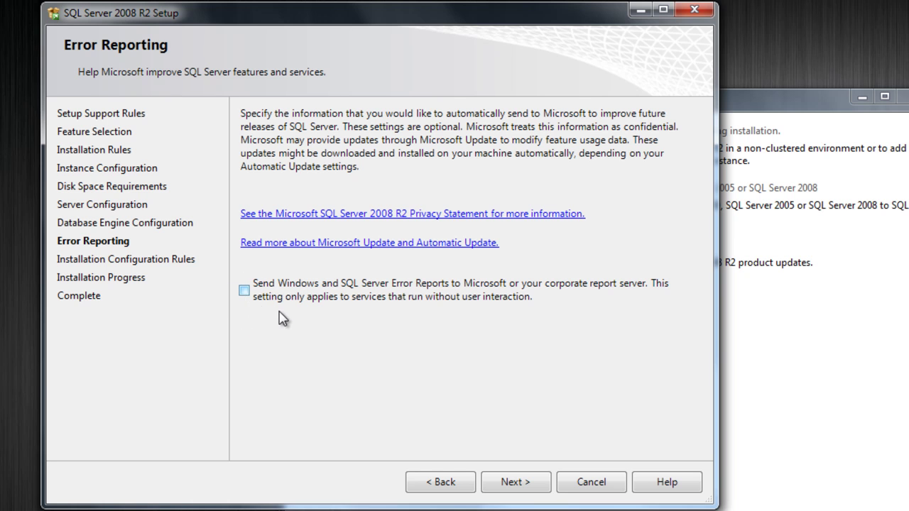
pyautogui.click(523, 485)
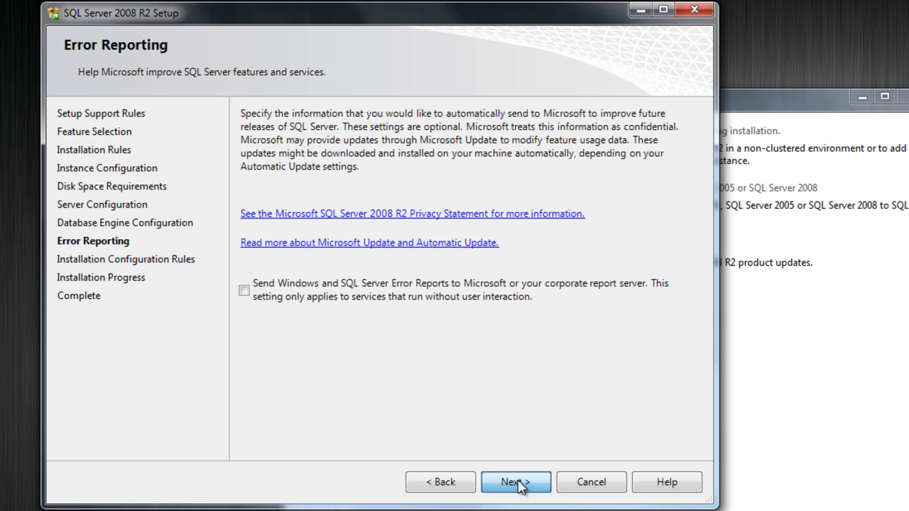
pyautogui.click(520, 486)
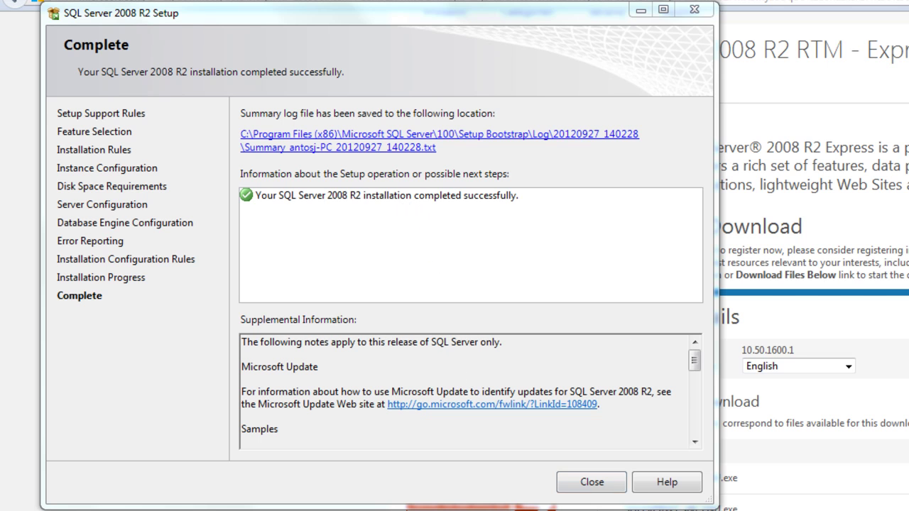
pyautogui.click(593, 482)
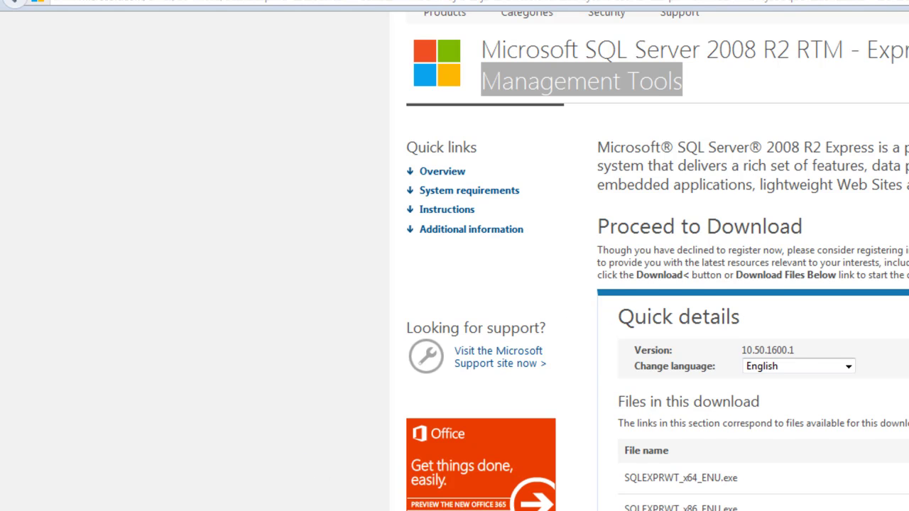
# Launch SQL Server Management Studio from the installed Microsoft SQL Server 2008 R2 programs.
pyautogui.press('super')
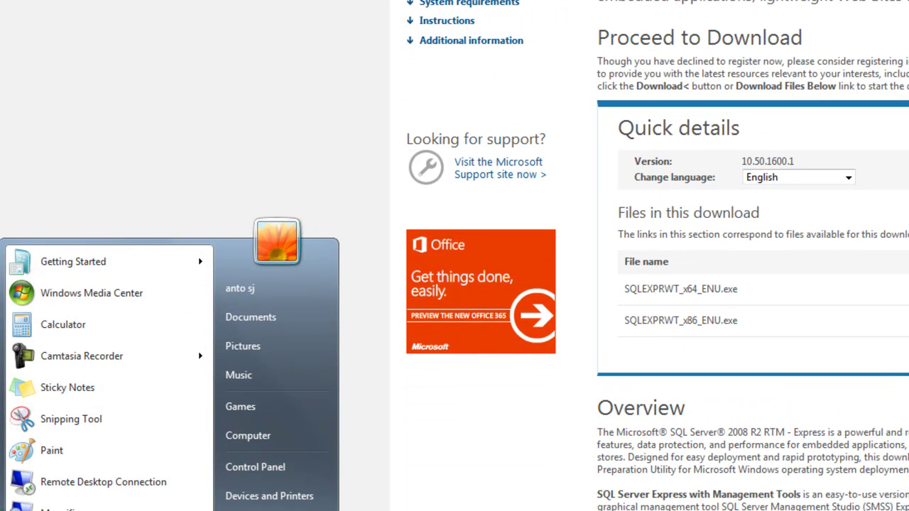
pyautogui.click(71, 509)
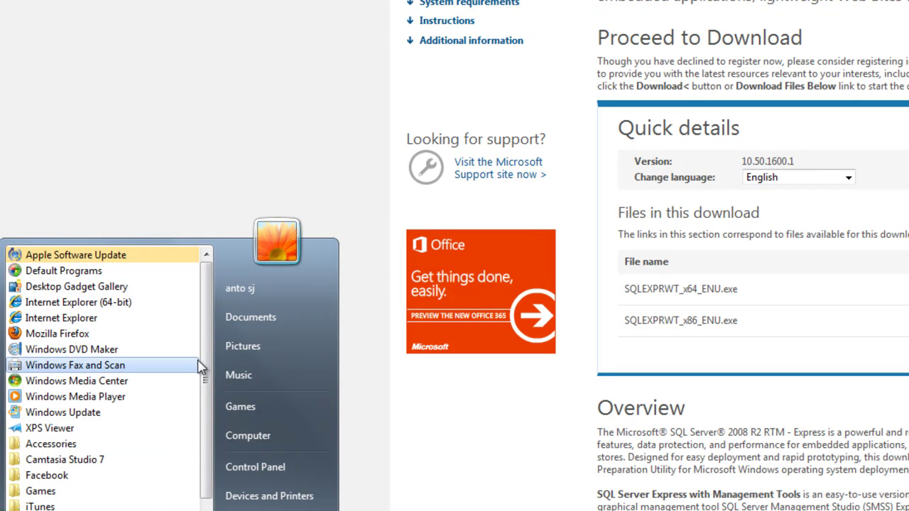
pyautogui.moveTo(205, 334); pyautogui.dragTo(217, 408)
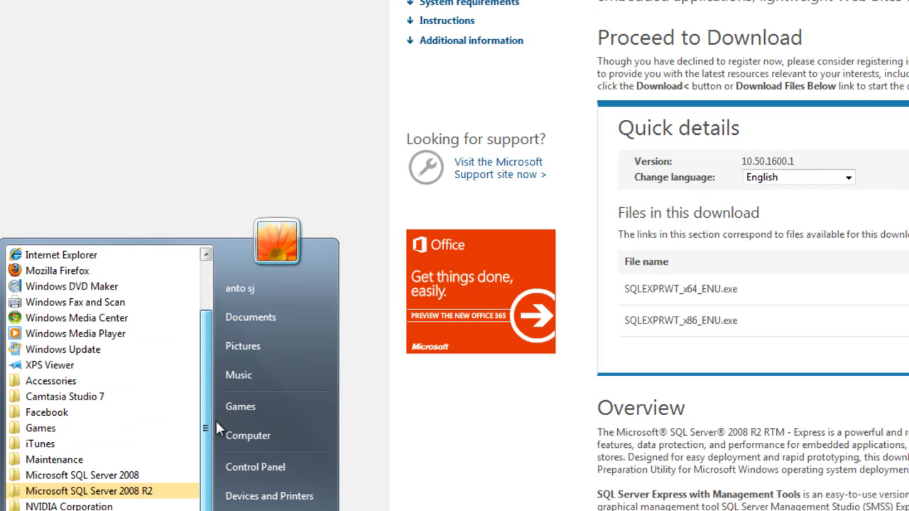
pyautogui.click(177, 490)
pyautogui.click(106, 509)
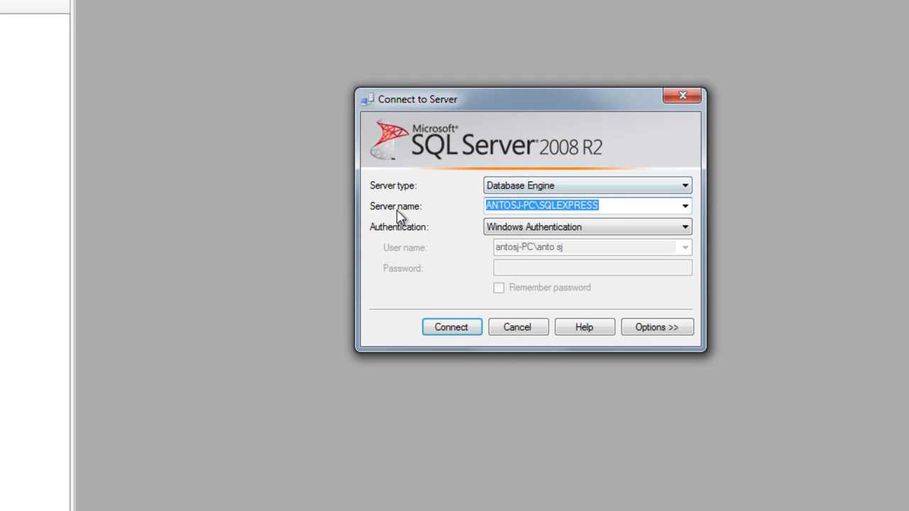
# Set the server name to localhost\SQLExpress and connect to the Database Engine with Windows Authentication.
pyautogui.click(610, 206)
pyautogui.moveTo(611, 206); pyautogui.dragTo(462, 206)
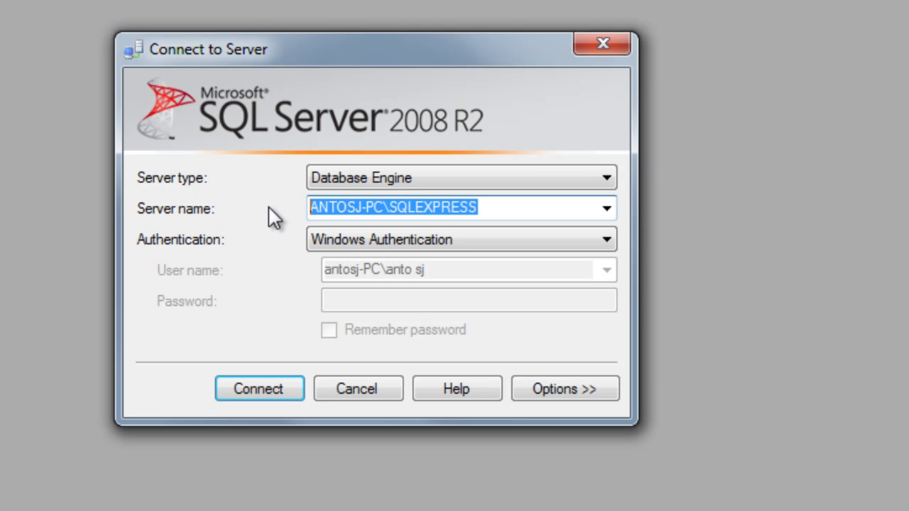
pyautogui.write('lo')
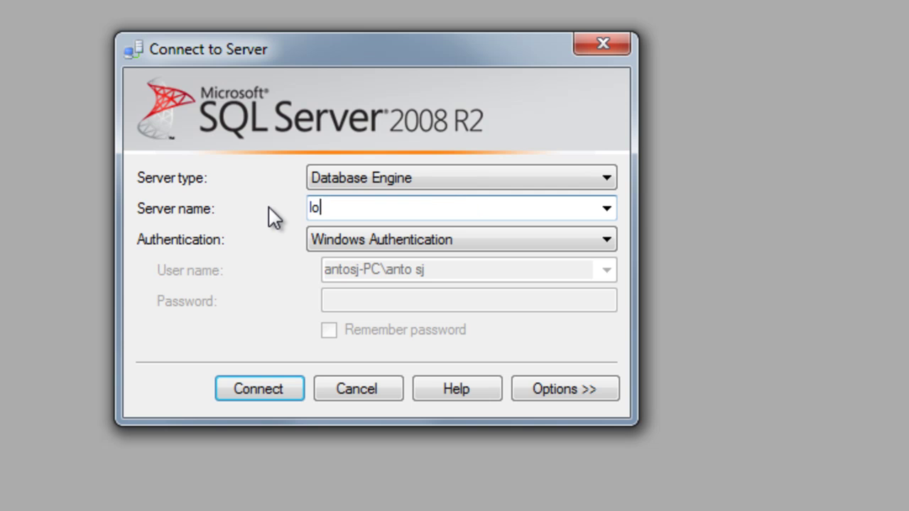
pyautogui.write('calhost\\')
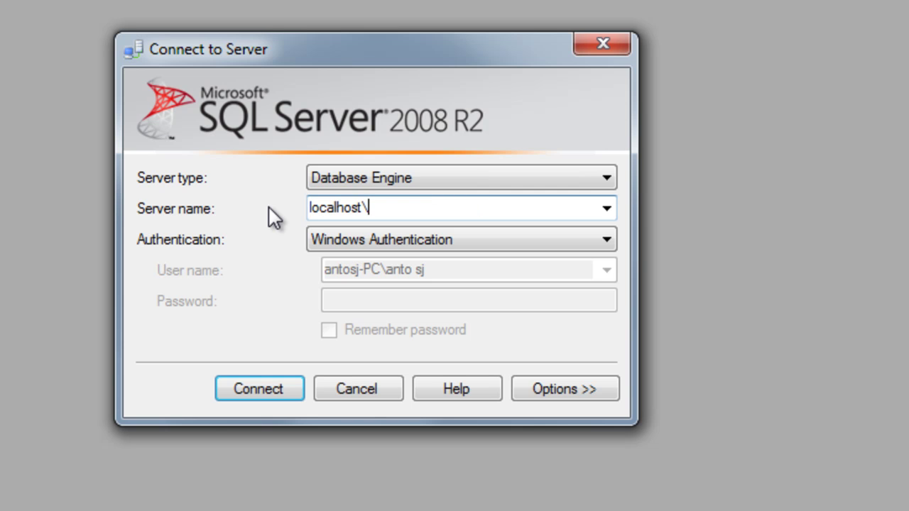
pyautogui.write('SQLExpress')
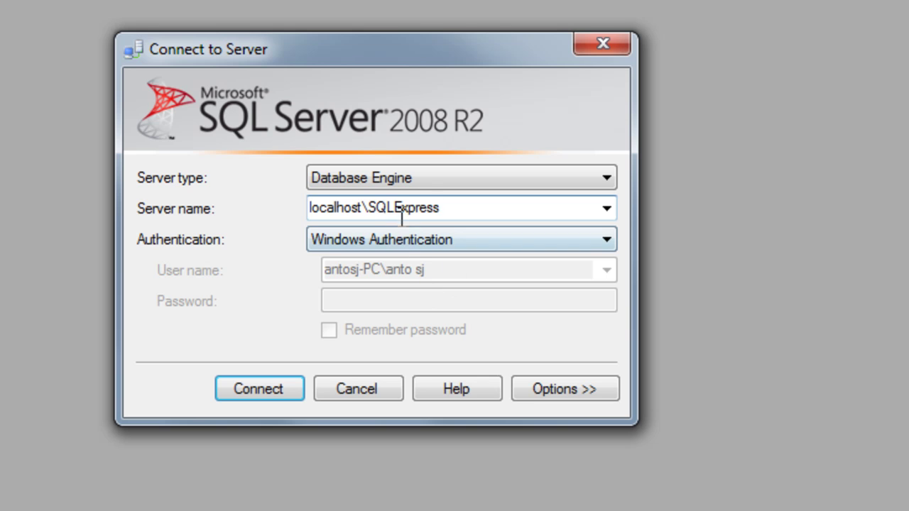
pyautogui.moveTo(403, 207); pyautogui.dragTo(368, 208)
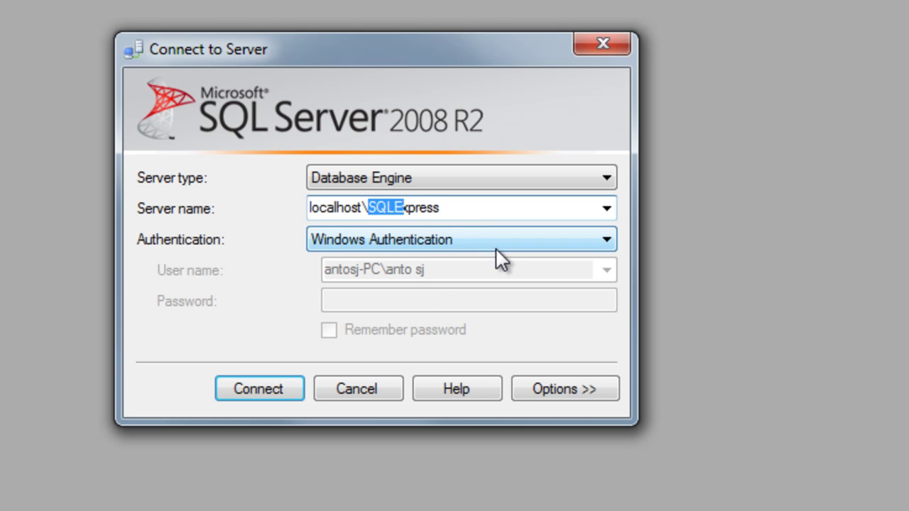
pyautogui.click(416, 208)
pyautogui.moveTo(403, 207); pyautogui.dragTo(458, 207)
pyautogui.click(457, 207)
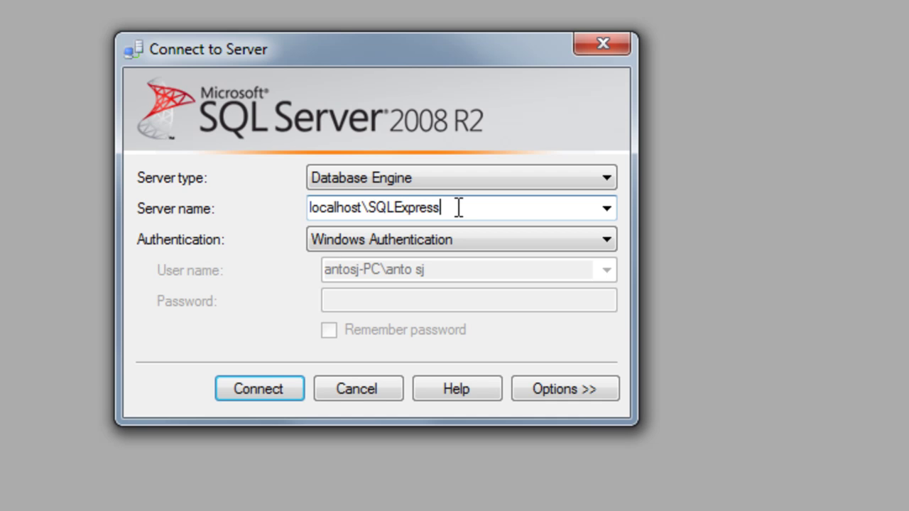
pyautogui.click(278, 387)
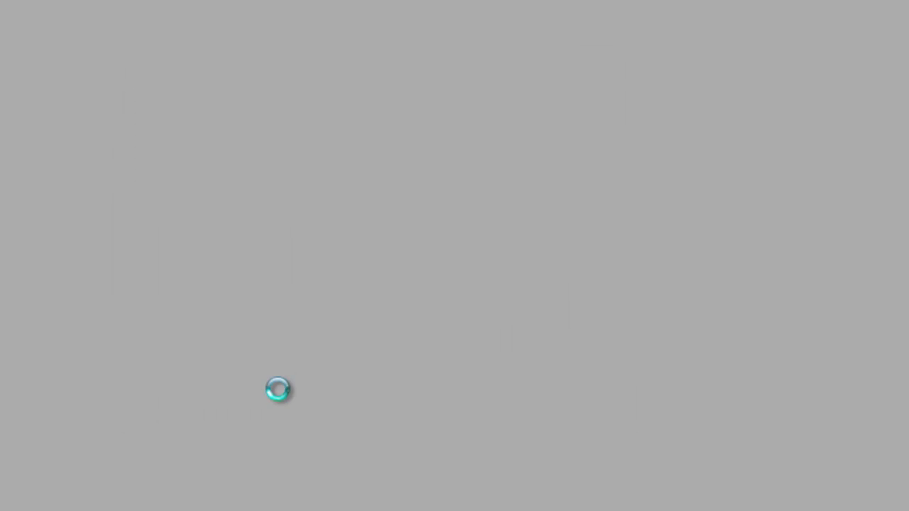